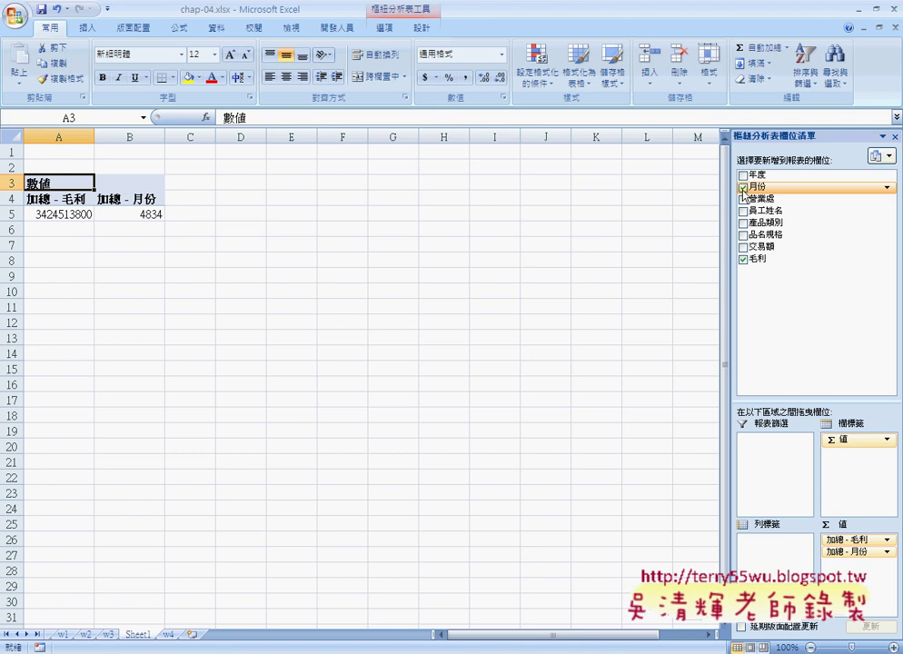
- Swap the 月份 field for 年度 in the pivot values and begin moving 加總 - 年度 out
left_click(743, 187)
left_click(743, 175)
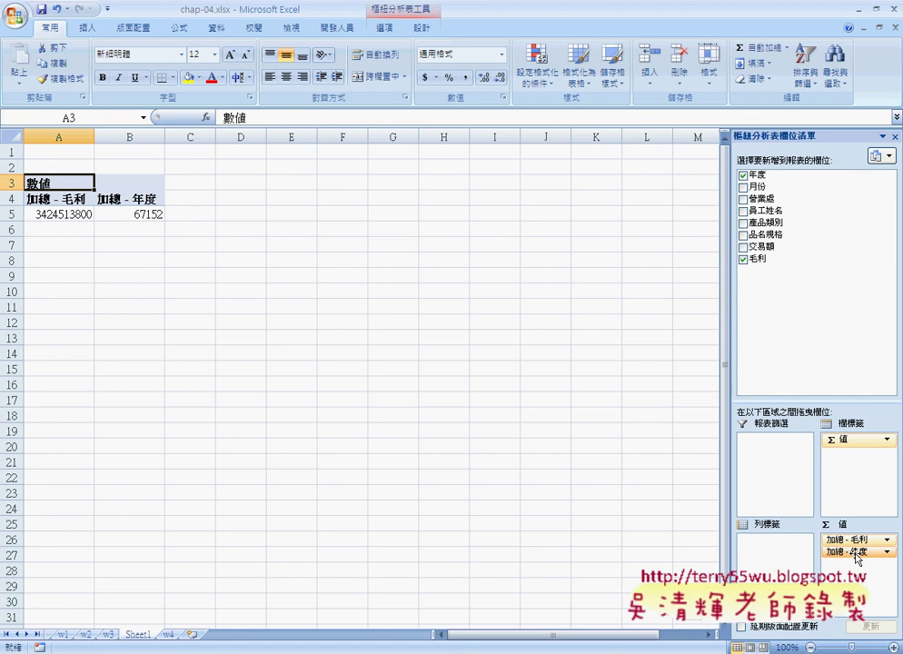
left_click_drag(857, 558, 775, 560)
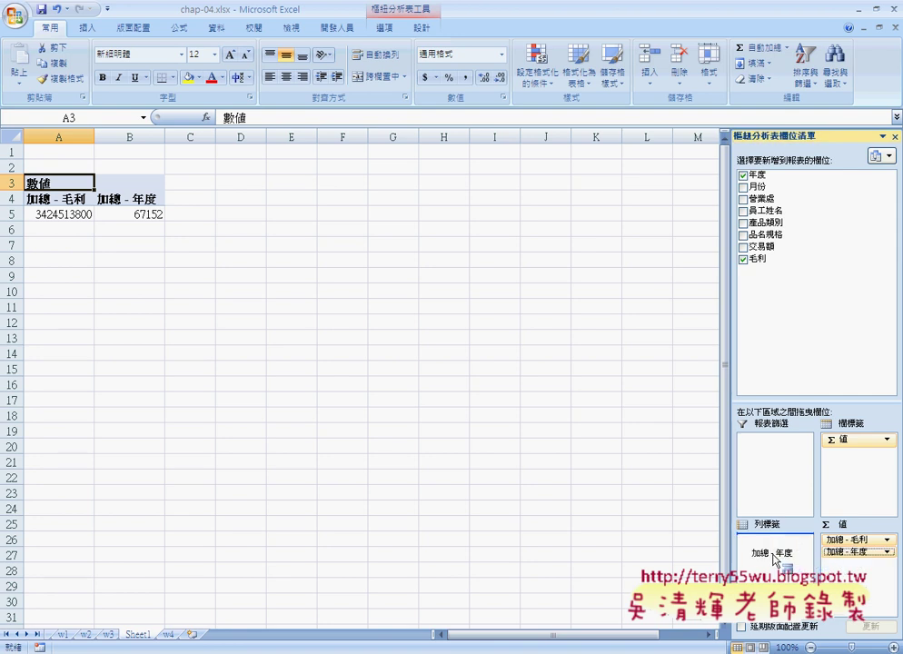
- Place 年度 in the row labels and check rows 88, 89, 90 with their gross-profit totals
left_click_drag(774, 560, 773, 559)
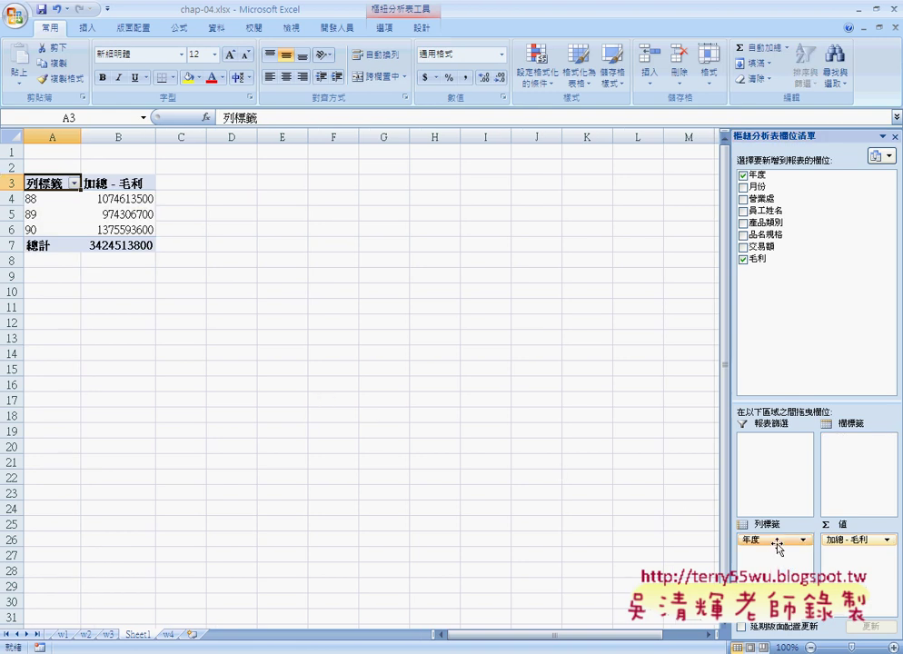
mouse_move(773, 544)
left_mouse_down()
mouse_move(845, 554)
mouse_move(766, 549)
left_mouse_up()
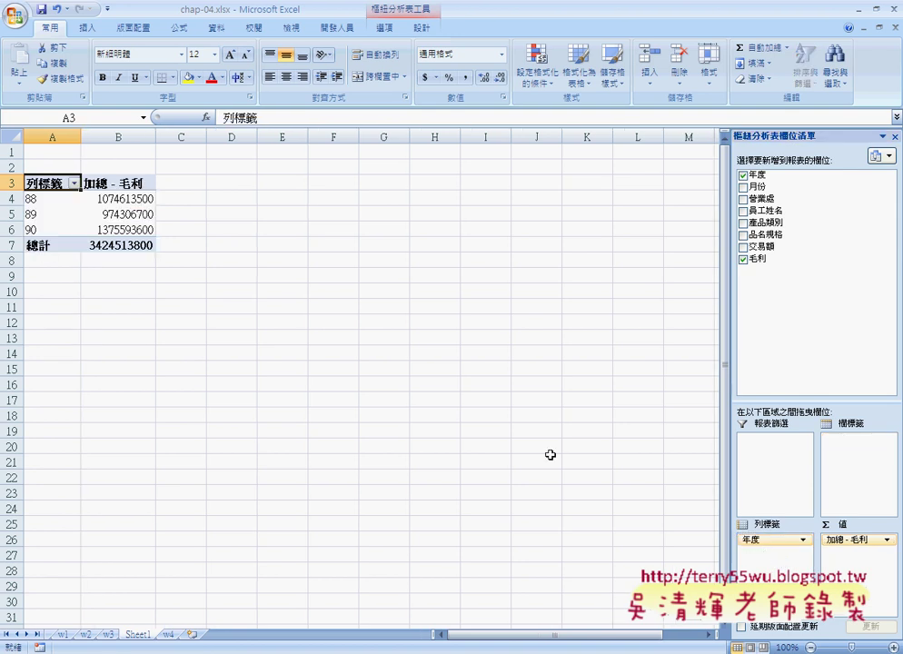
left_click(35, 195)
left_click(38, 214)
left_click(35, 230)
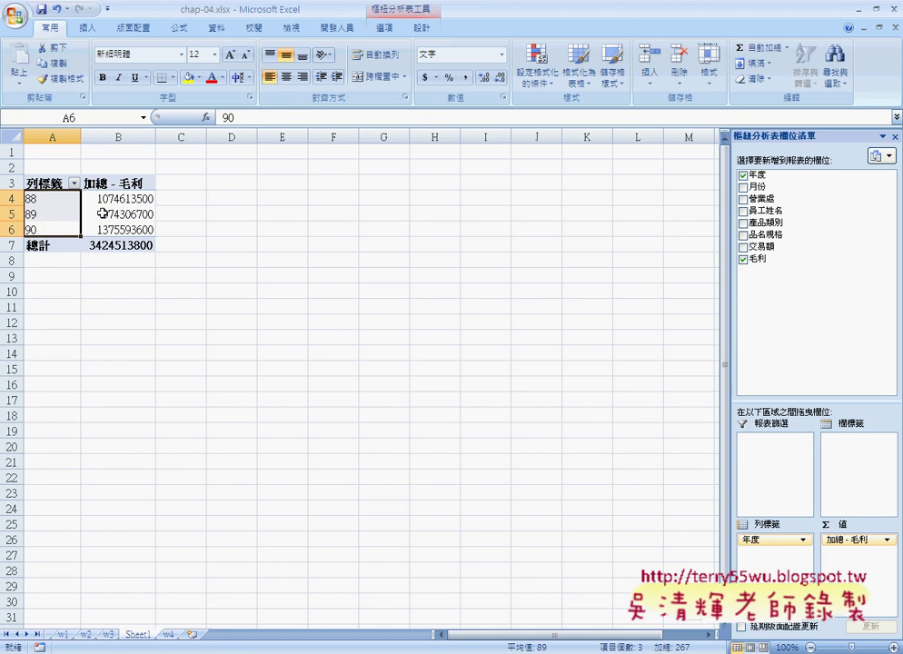
left_click(119, 198)
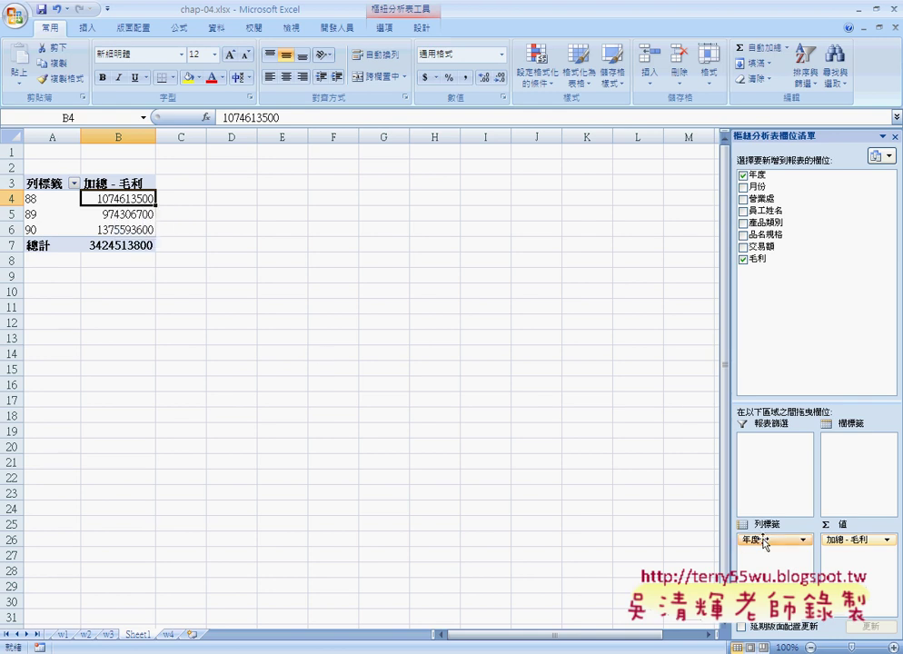
- Move the 年度 field from the row labels (列標籤) to the column labels (欄標籤)
left_click_drag(764, 543, 848, 473)
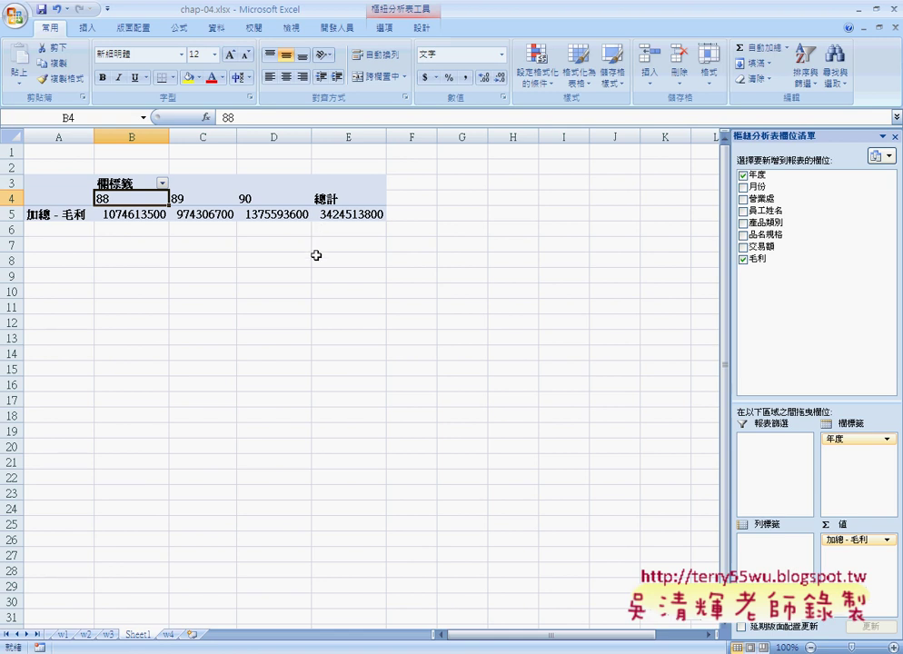
- Add 營業處 as row labels so 中區, 北區, 東區, 南區 split each year's 毛利
left_click(744, 200)
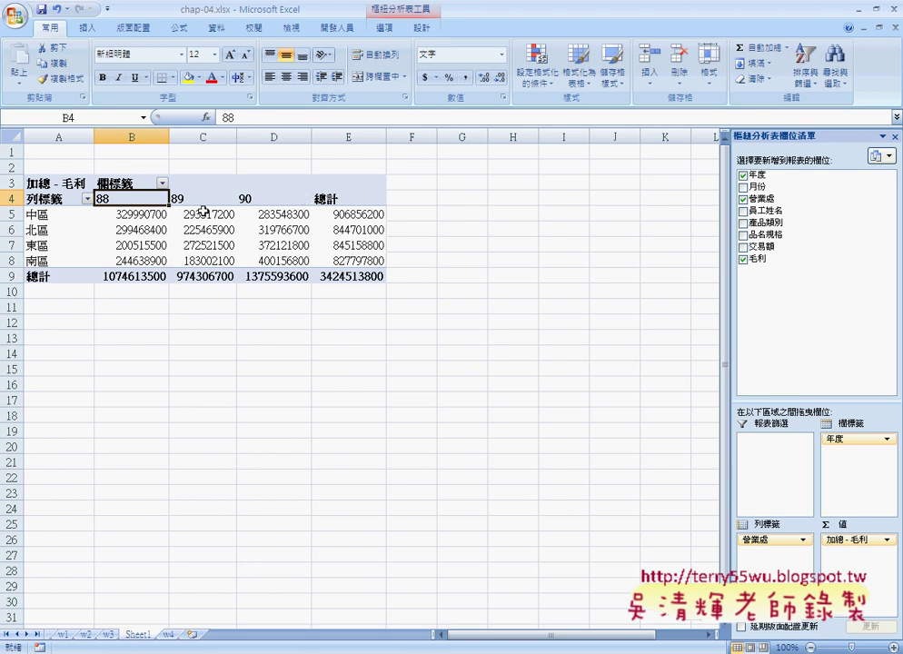
mouse_move(328, 254)
left_click_drag(863, 421, 868, 440)
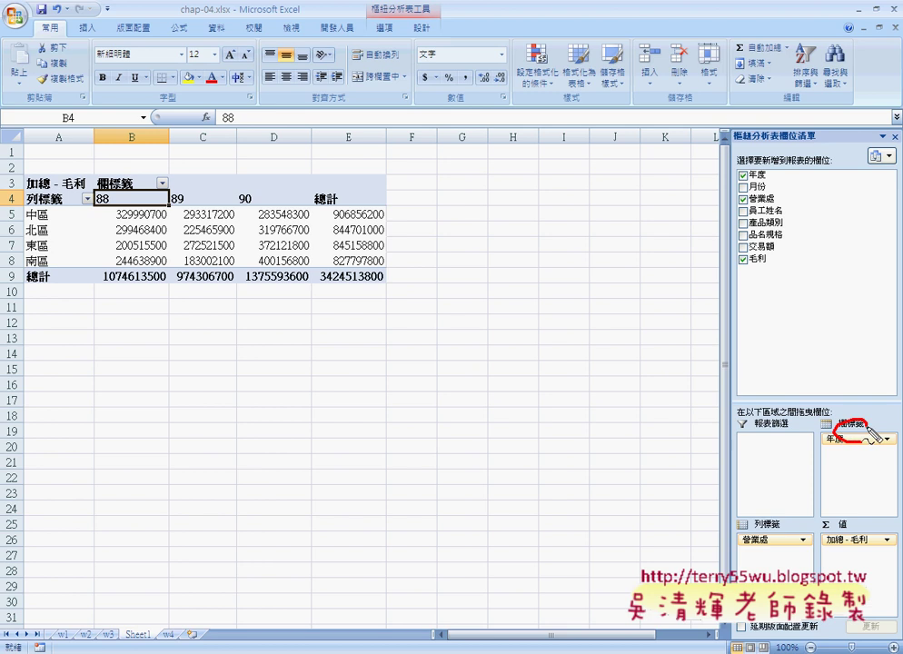
left_click_drag(787, 536, 754, 511)
mouse_move(865, 560)
left_mouse_down()
mouse_move(828, 545)
mouse_move(847, 564)
left_mouse_up()
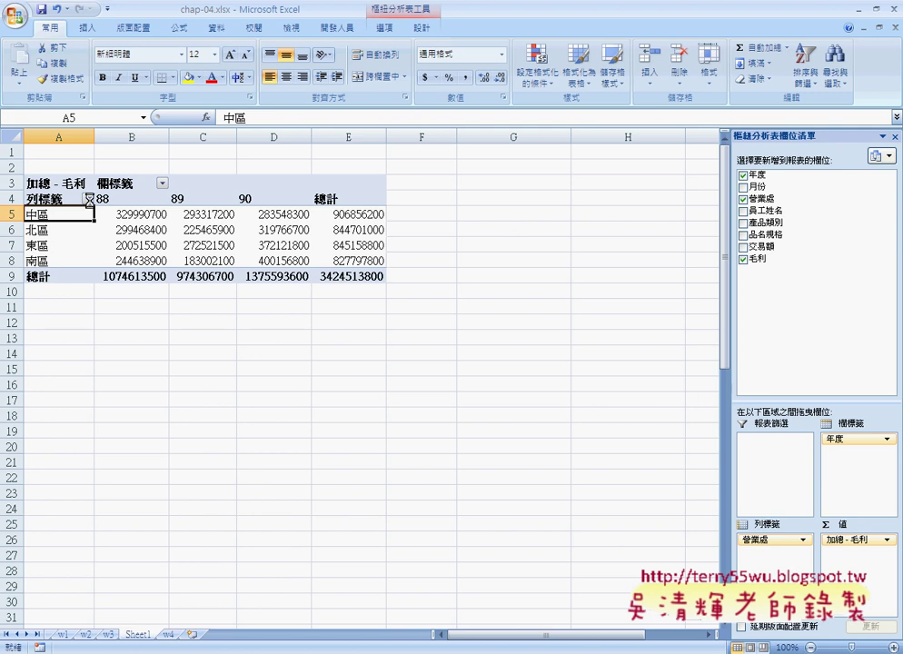
- Sort the region rows A to Z, then Z to A, putting 南區 (827797800) on top
left_click(86, 198)
left_click(83, 214)
left_click(45, 230)
left_click(46, 261)
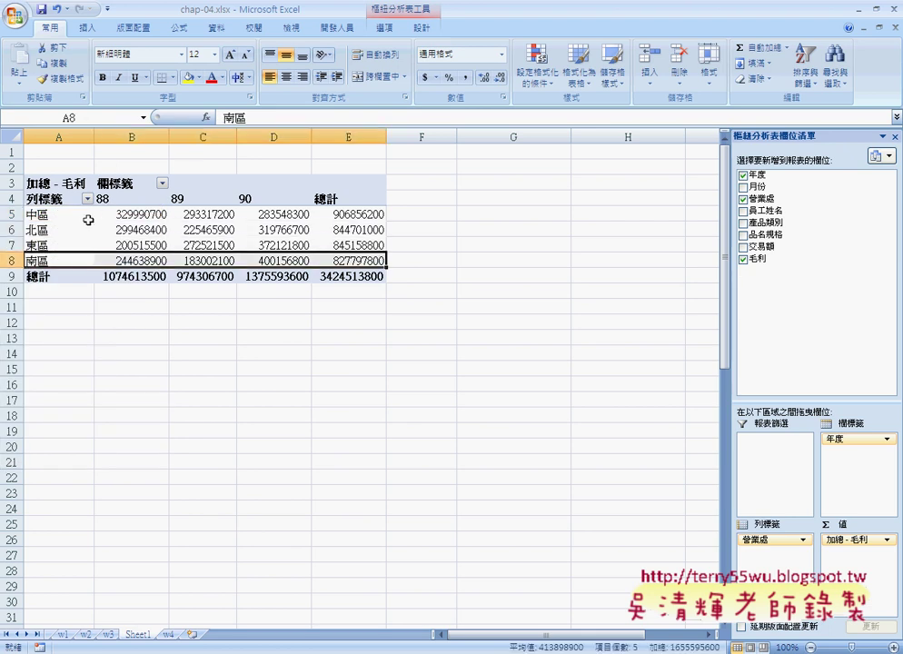
left_click(86, 198)
left_click(83, 230)
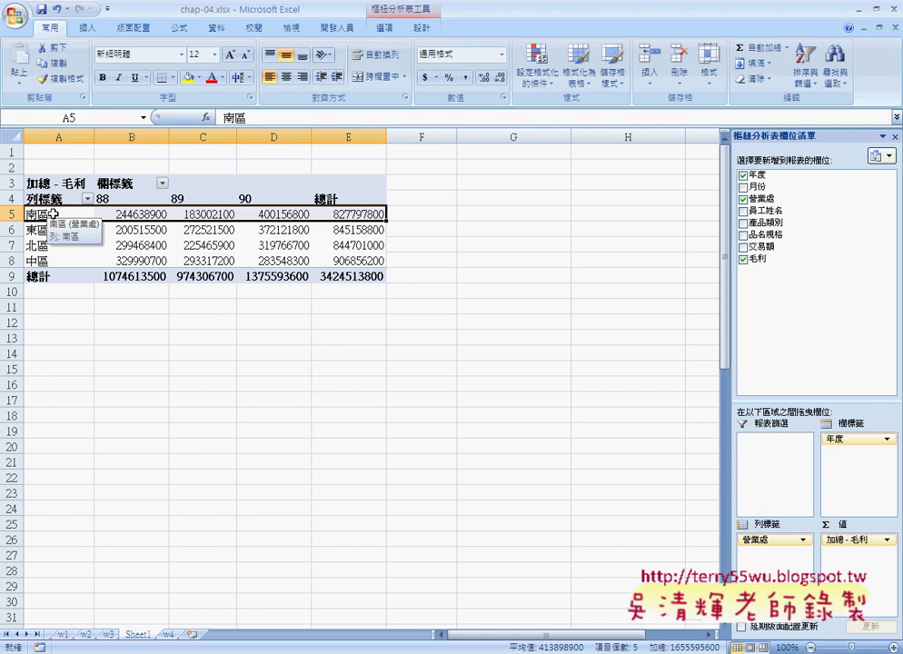
- Use 移動 > 下移 "南區" to place 南區 below 東區, giving order 東區, 南區, 北區, 中區
right_click(54, 215)
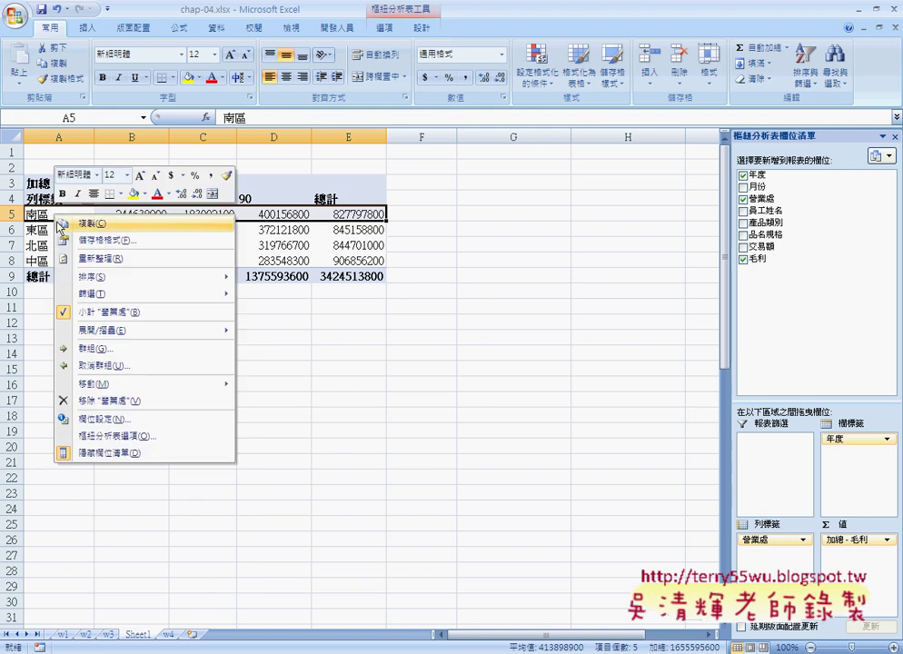
mouse_move(100, 389)
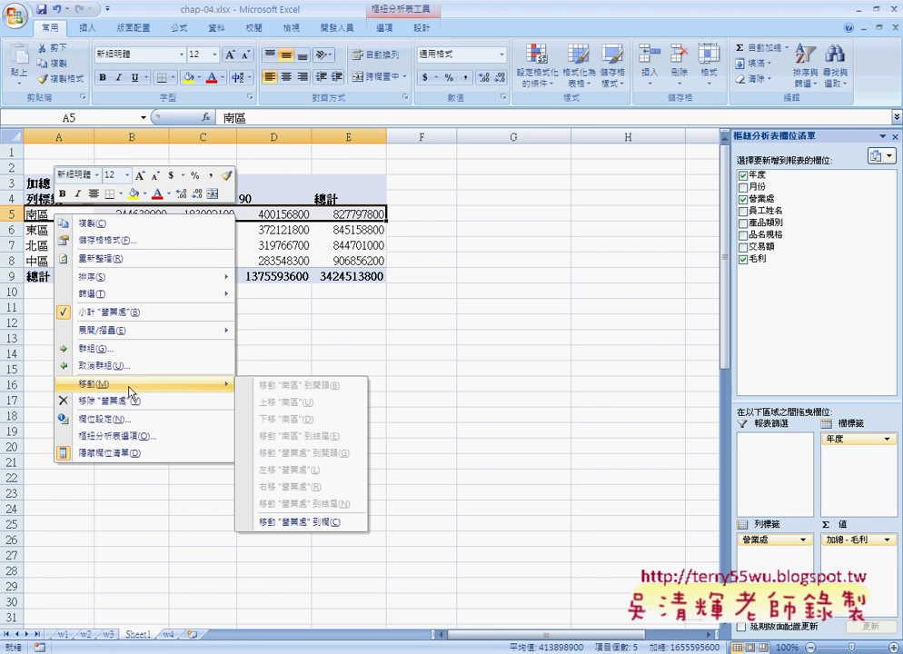
left_click(55, 230)
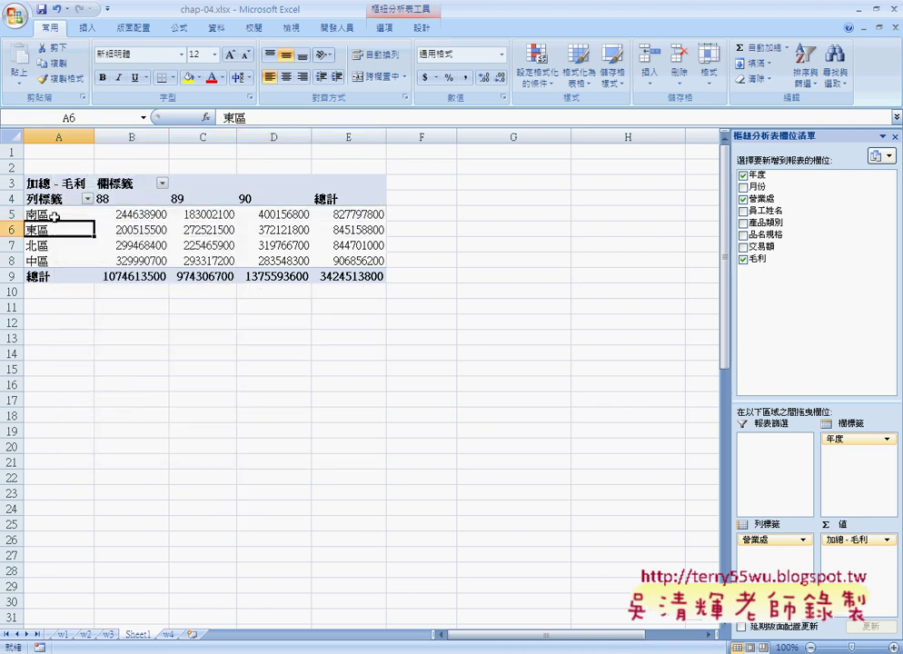
left_click(53, 215)
right_click(54, 214)
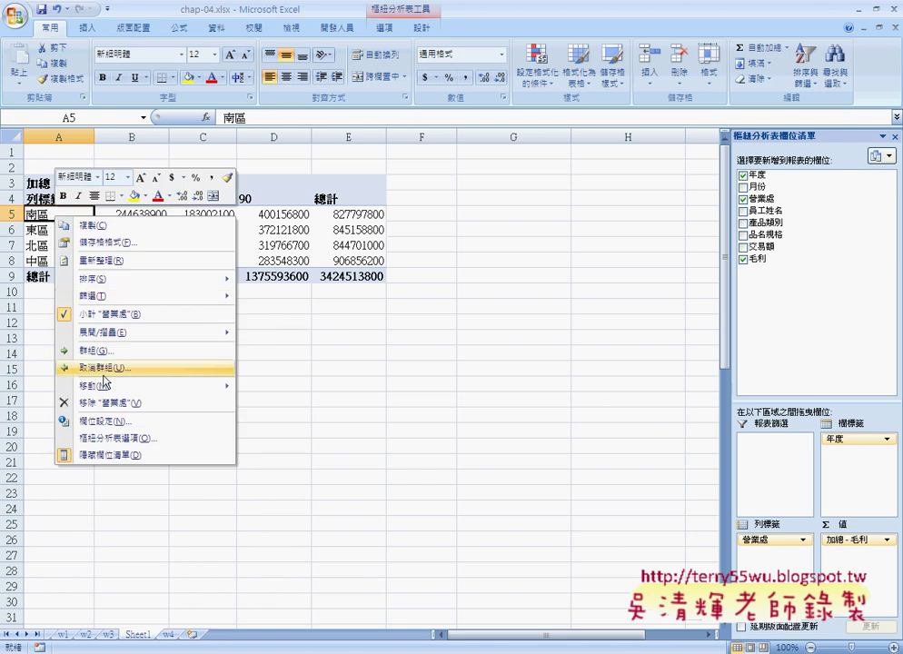
mouse_move(111, 389)
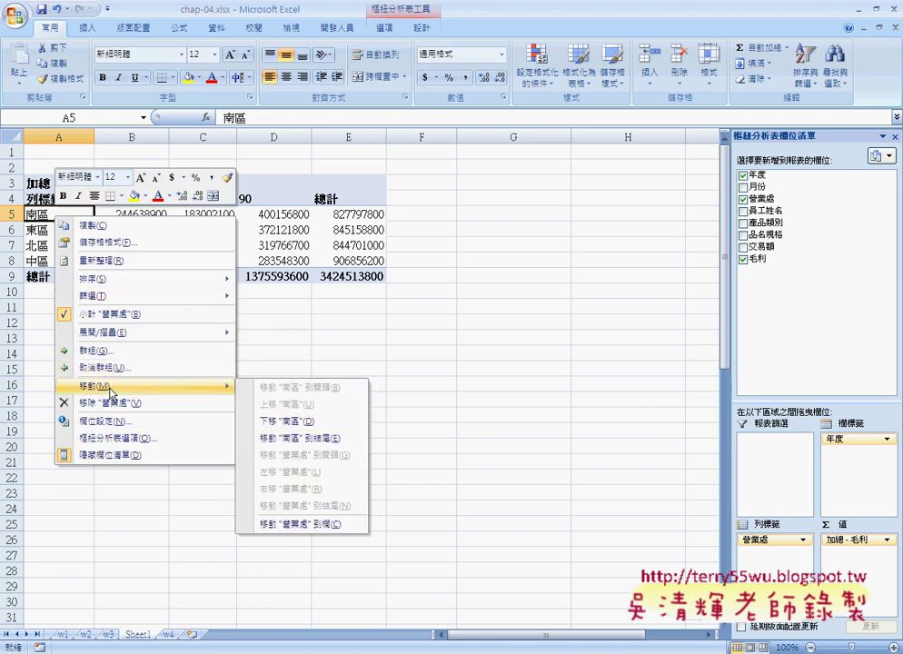
left_click(275, 424)
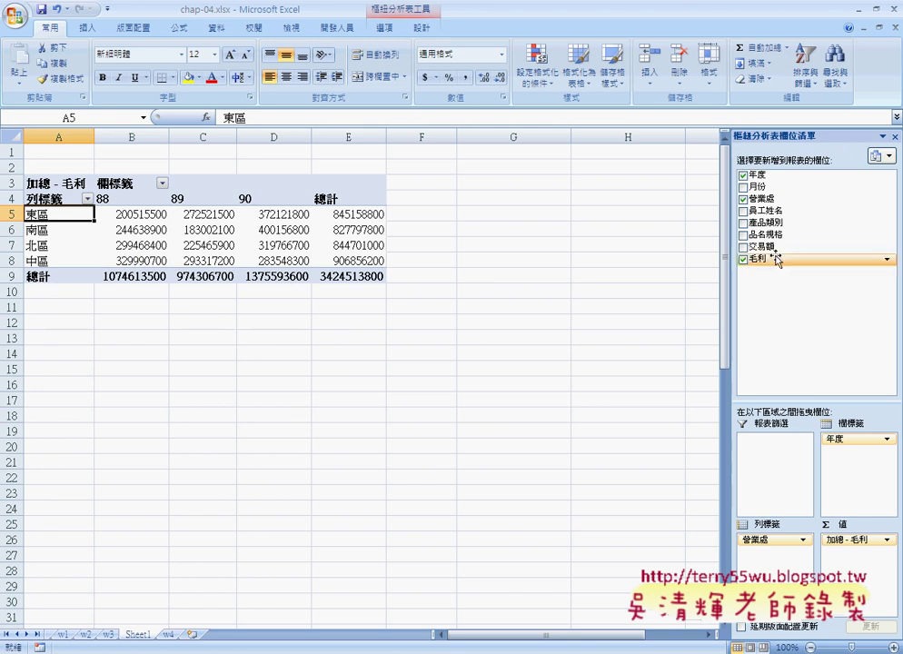
- Uncheck 營業處 and check 月份, adding month sums per year (1333, 1246, 2255; total 4834)
left_click(743, 201)
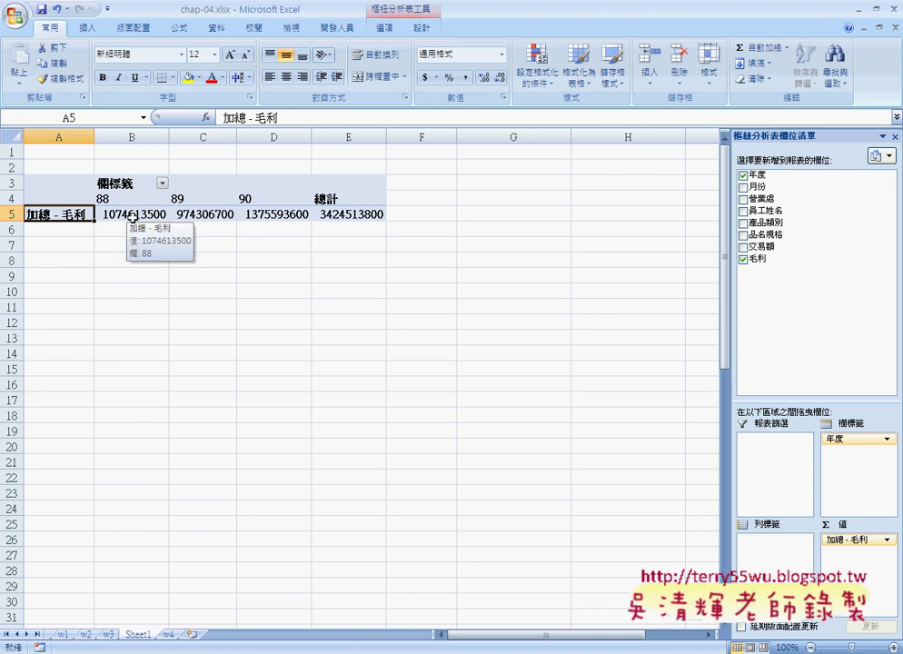
left_click(743, 187)
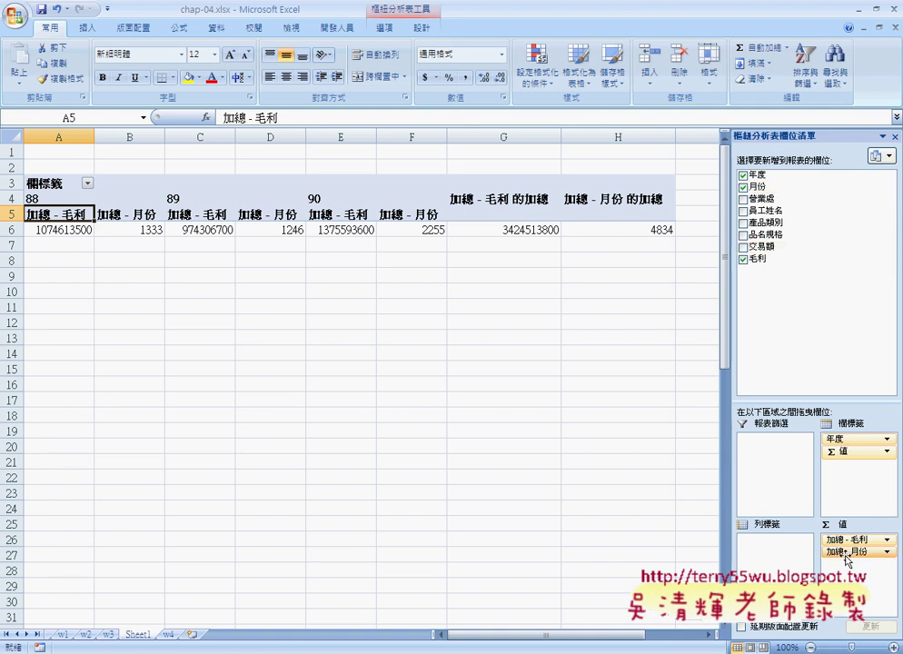
- Move 加總 - 月份 into the row labels so months 1–12 show 毛利 for years 88–90
left_click_drag(844, 551, 757, 559)
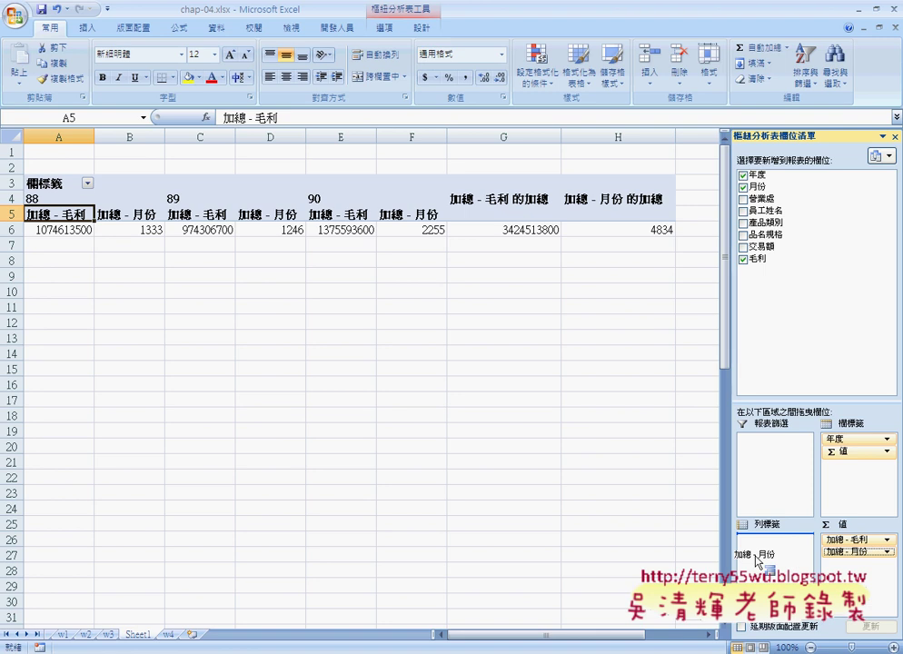
left_click_drag(755, 561, 756, 562)
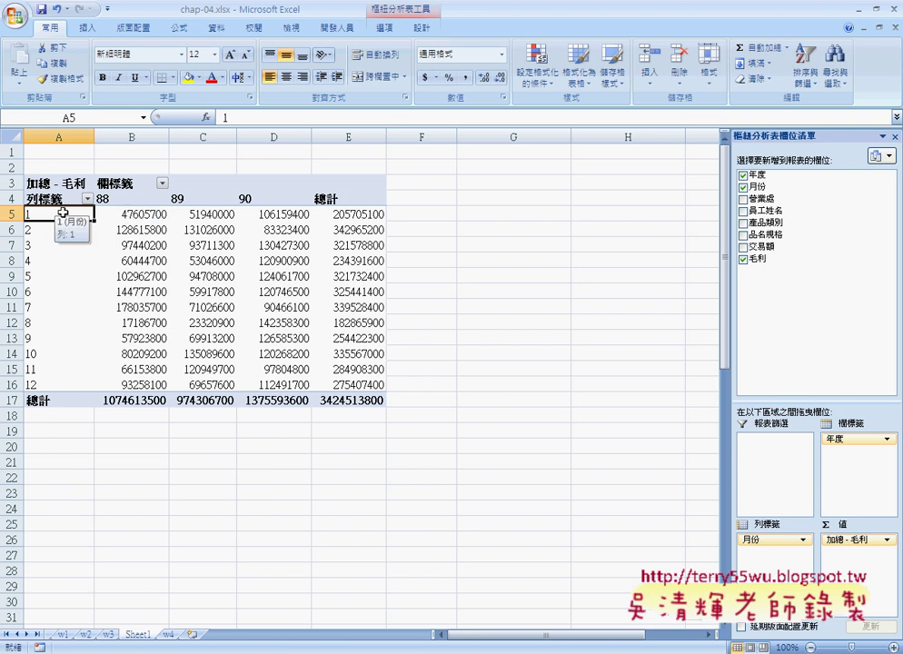
left_click(105, 210)
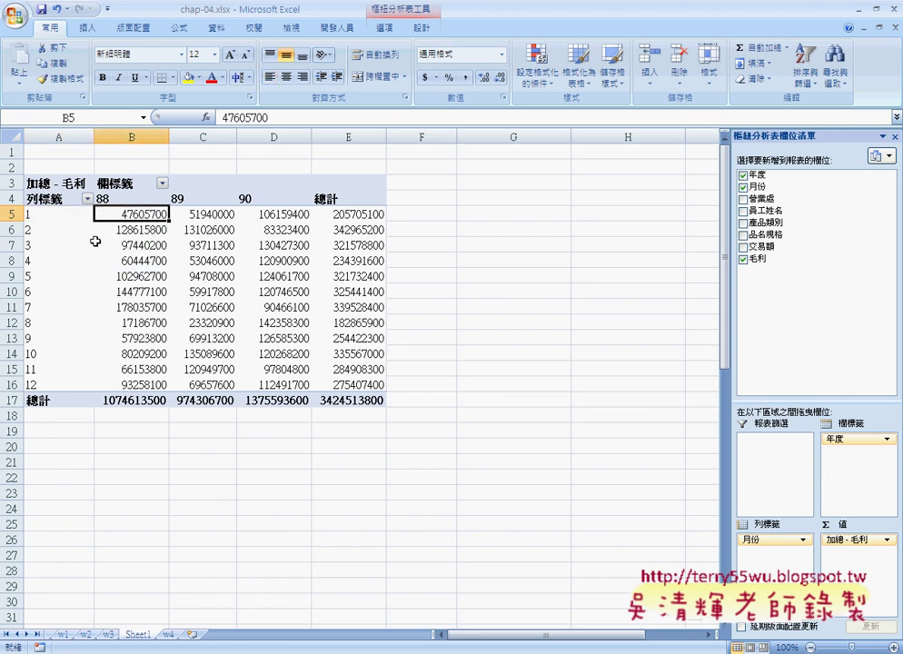